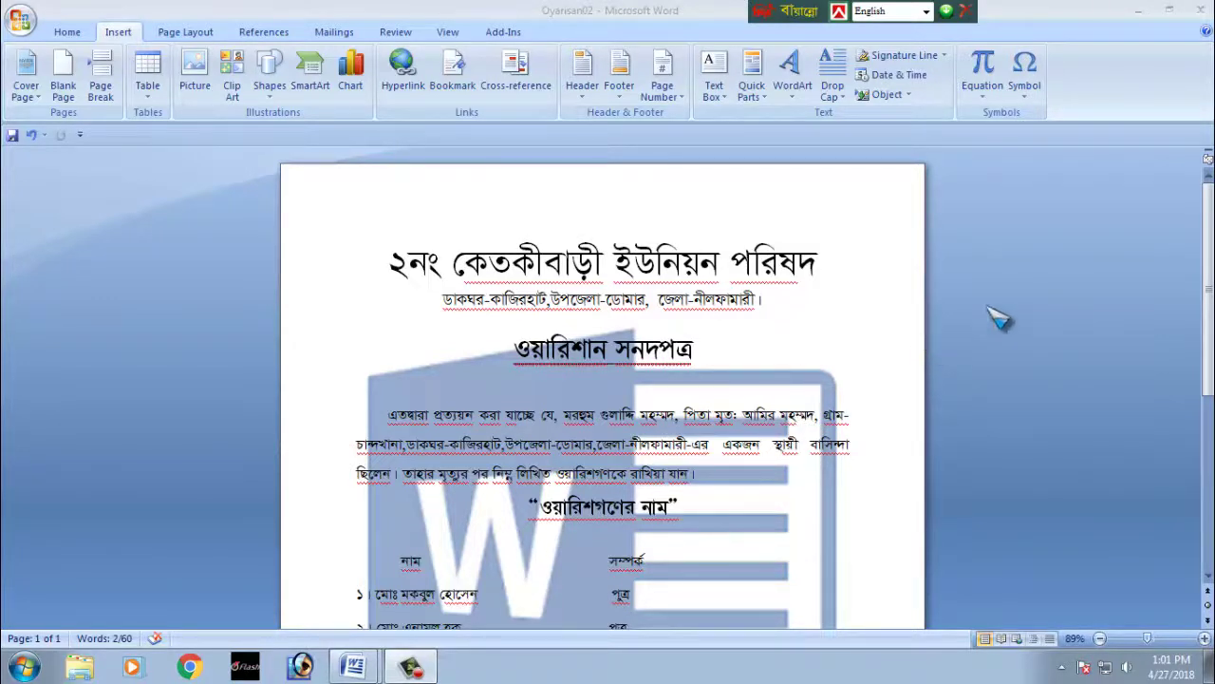
# Step: Switch from the Oyarisan02 certificate to the open SHOHAG 1 document
pyautogui.moveTo(1207, 287)
pyautogui.mouseDown()
pyautogui.moveTo(1208, 464)
pyautogui.moveTo(1207, 323)
pyautogui.mouseUp()
pyautogui.moveTo(1208, 257)
pyautogui.mouseDown()
pyautogui.moveTo(1209, 300)
pyautogui.moveTo(1208, 243)
pyautogui.moveTo(1209, 264)
pyautogui.mouseUp()
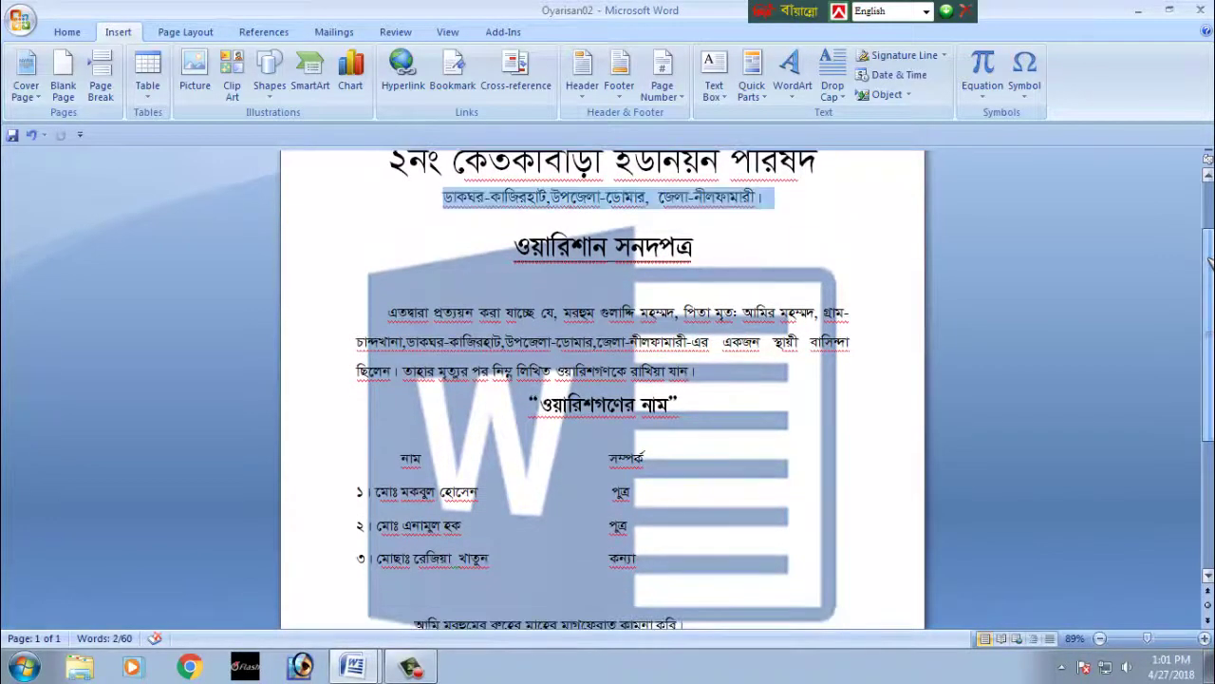
pyautogui.click(353, 666)
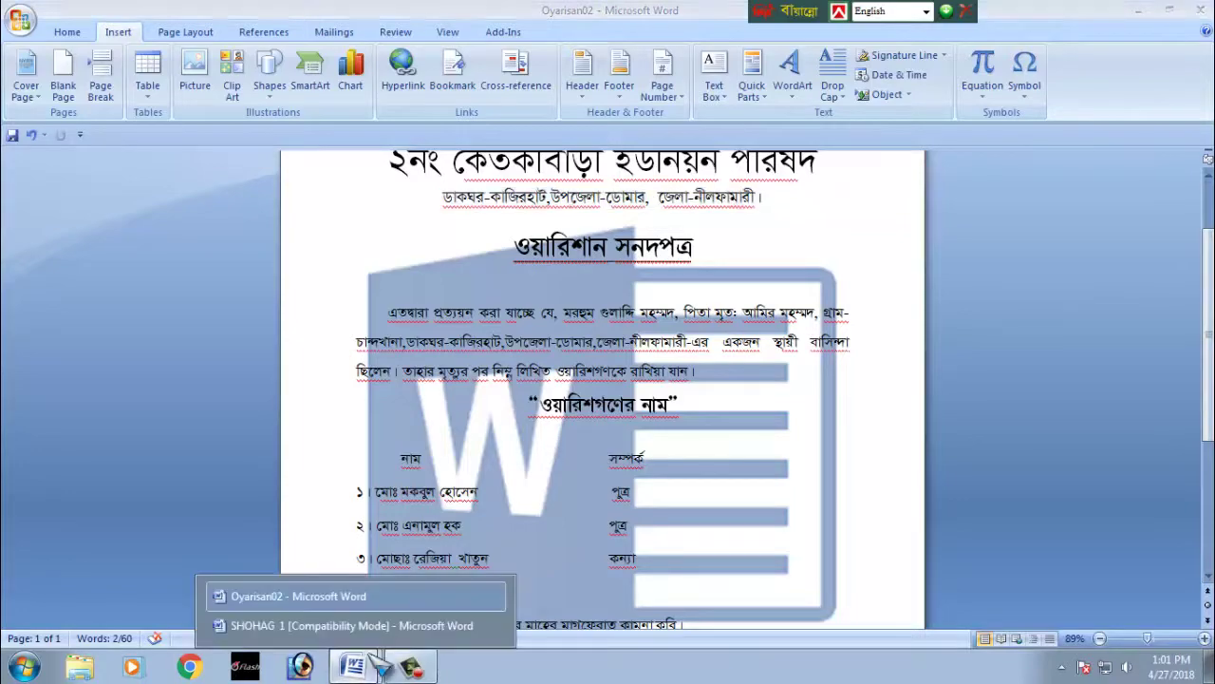
pyautogui.click(375, 628)
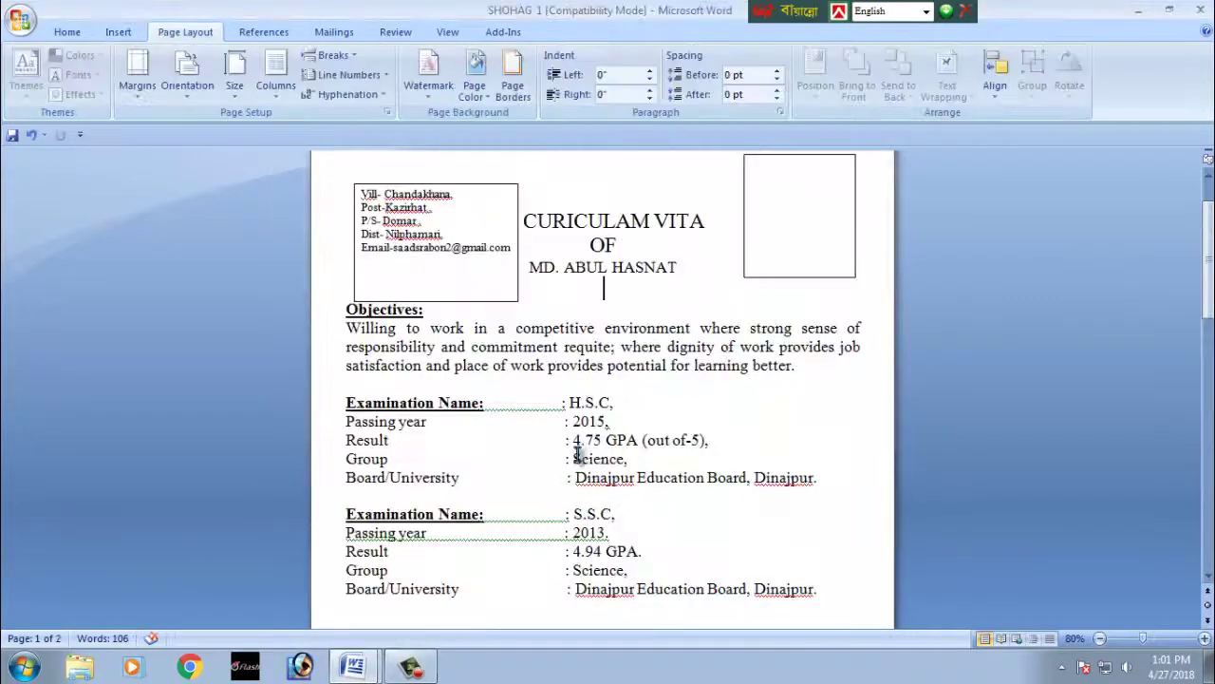
pyautogui.scroll(-1, 587, 442)
pyautogui.scroll(2, 587, 437)
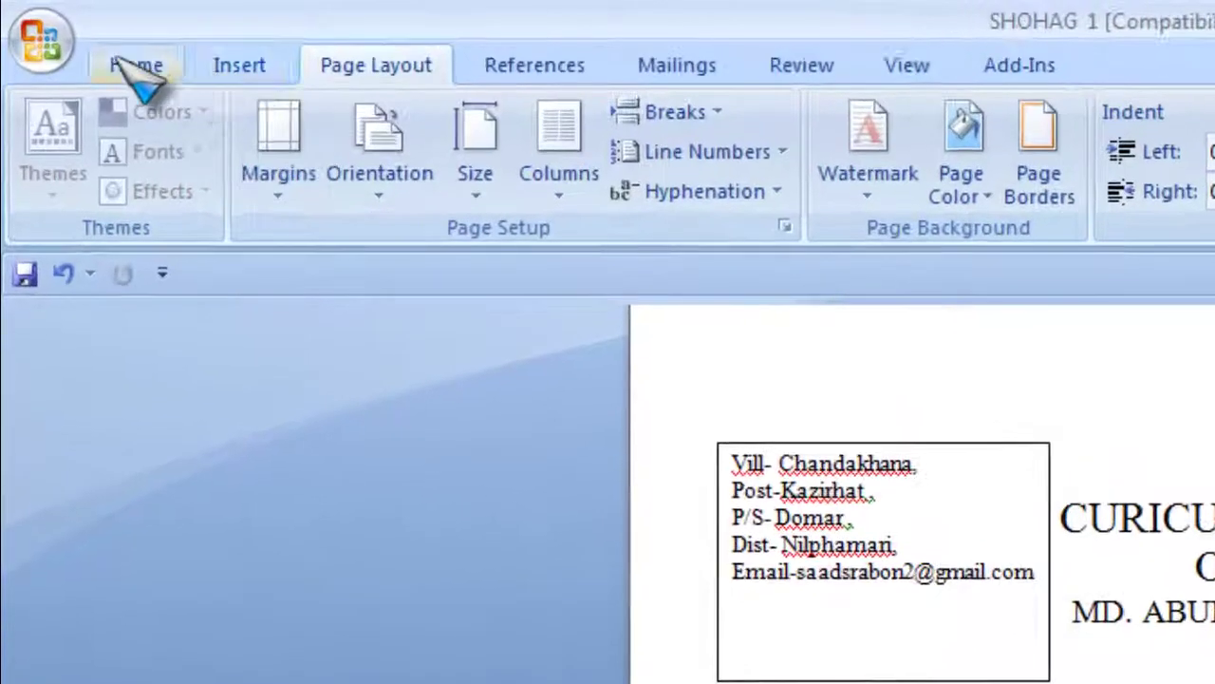
# Step: Open the custom watermark settings for the CV and choose the picture watermark type
pyautogui.click(62, 31)
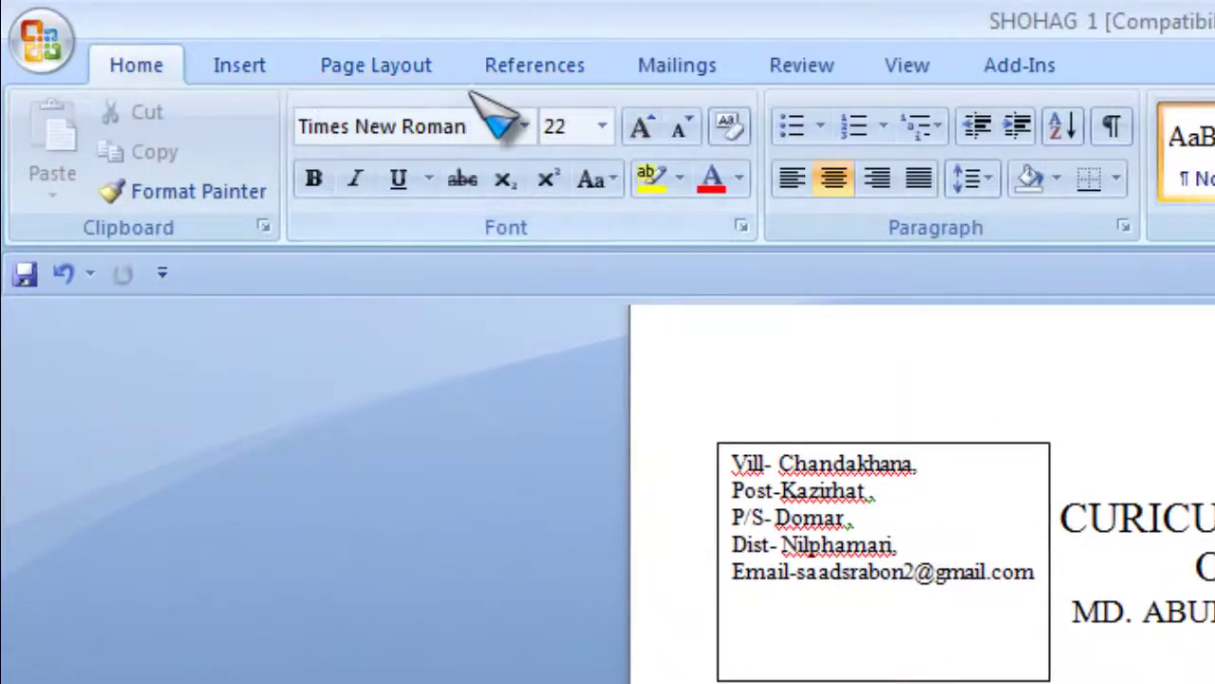
pyautogui.click(384, 66)
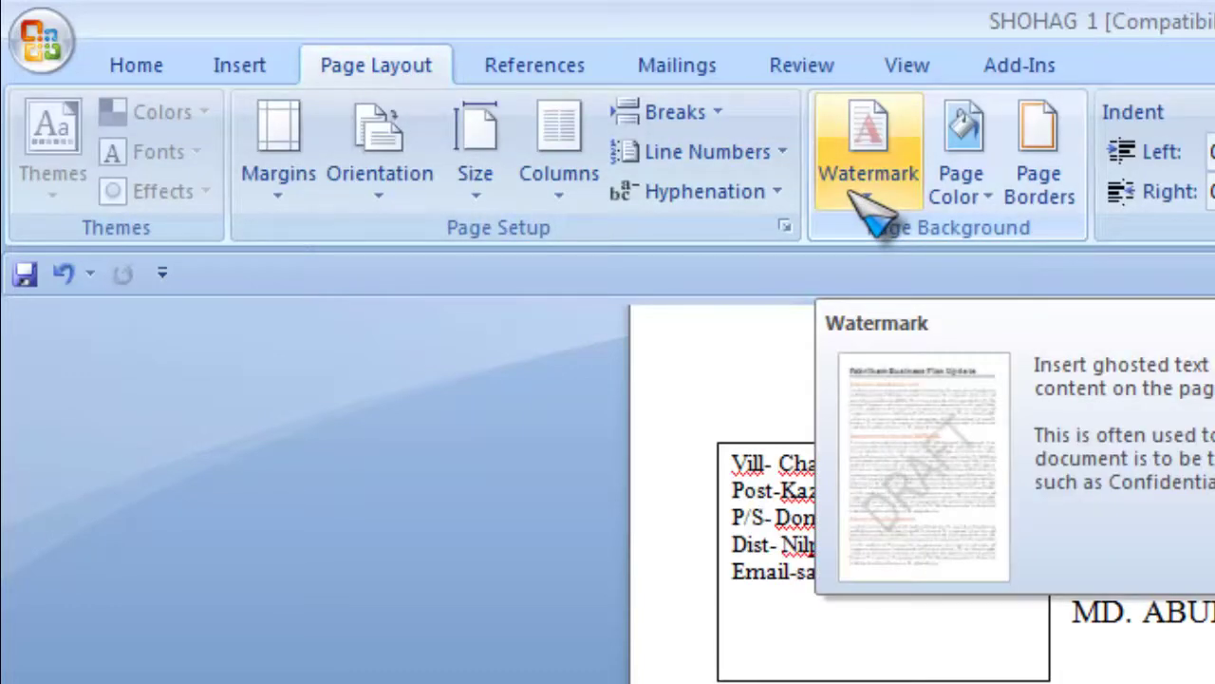
pyautogui.click(859, 195)
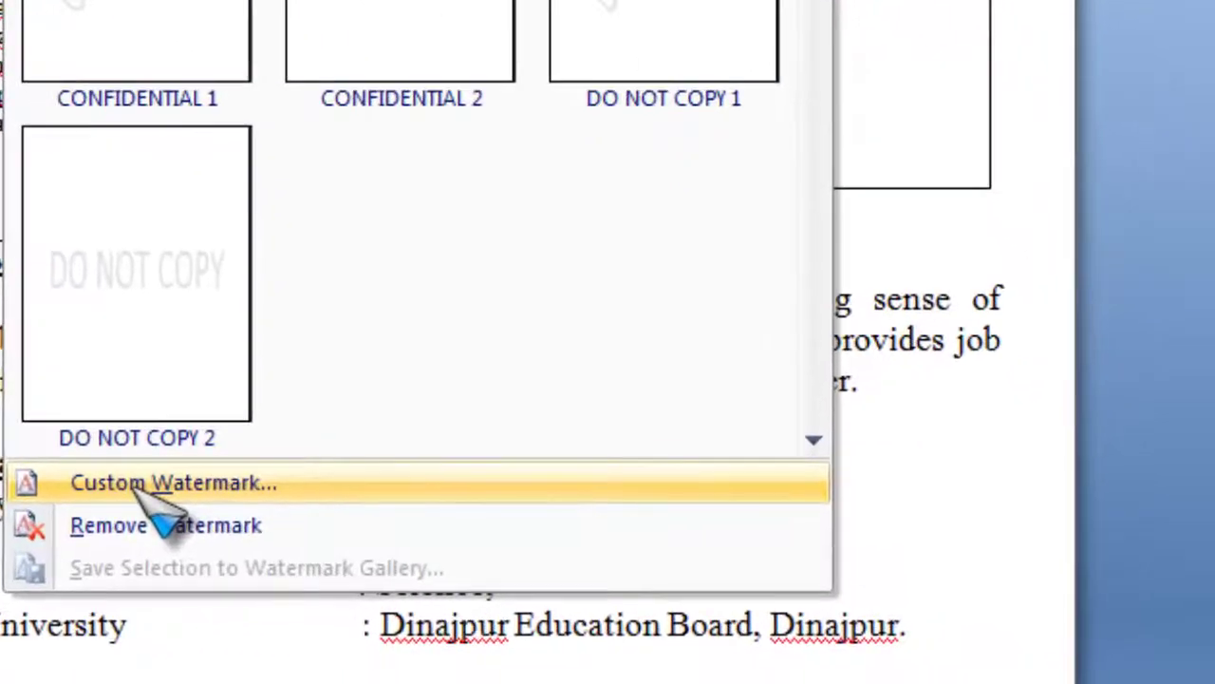
pyautogui.click(142, 486)
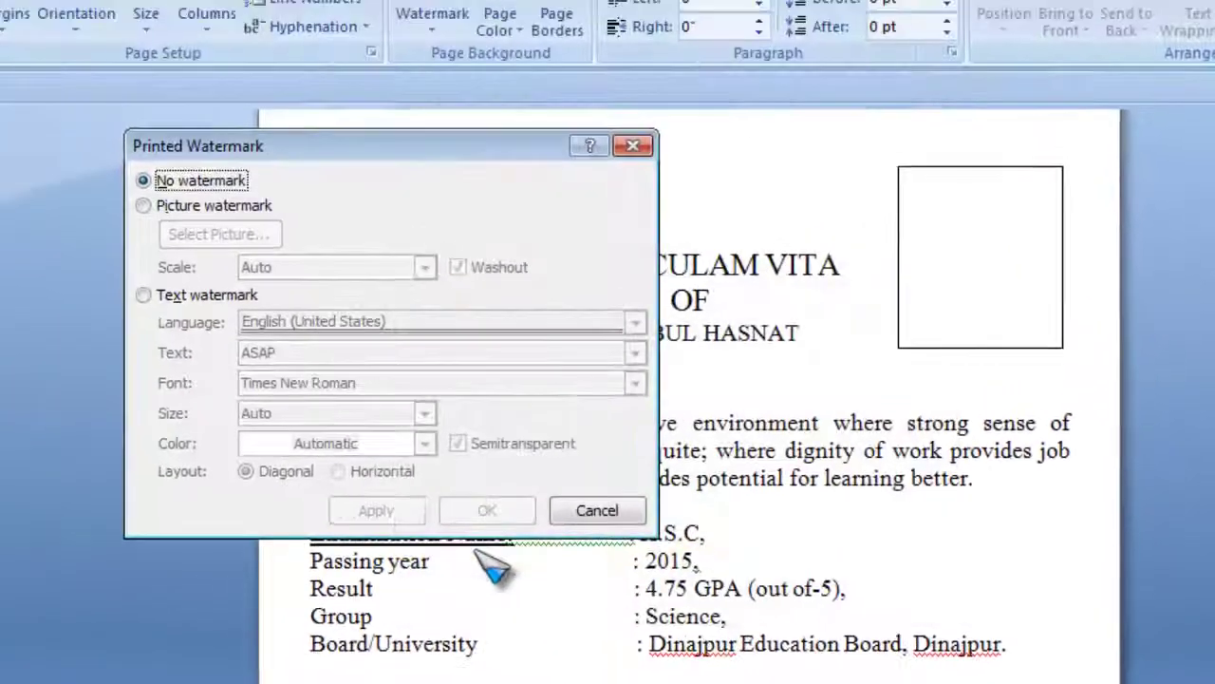
pyautogui.moveTo(450, 149); pyautogui.dragTo(710, 184)
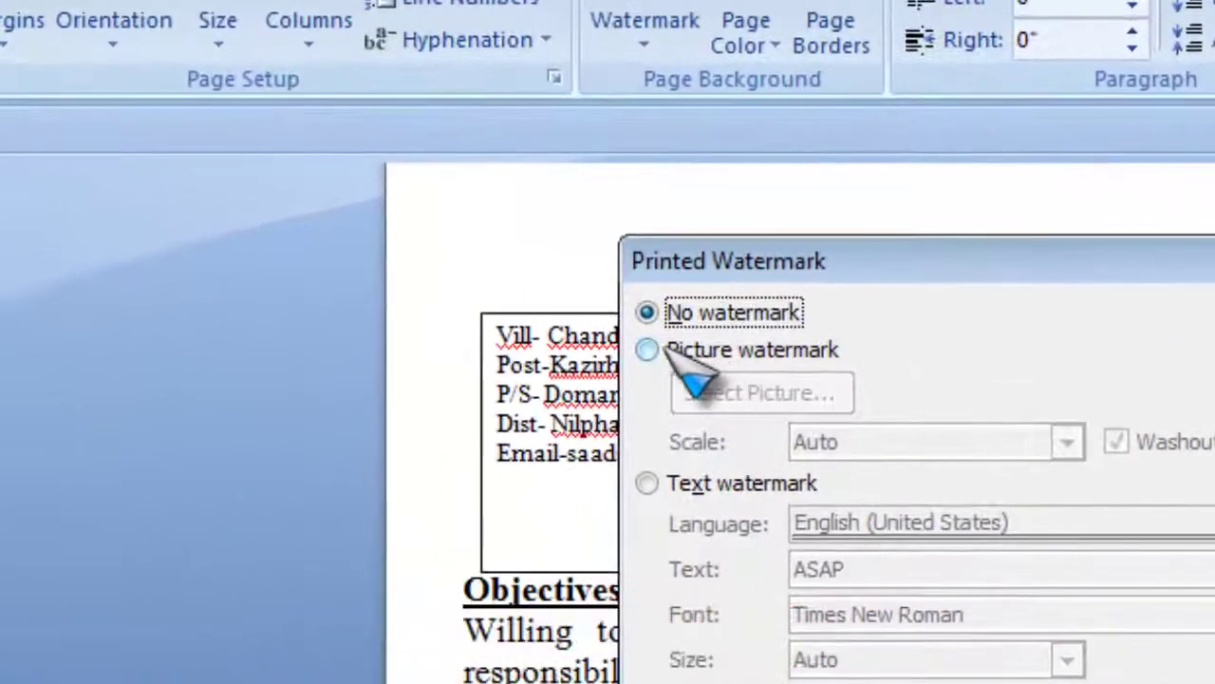
pyautogui.click(667, 349)
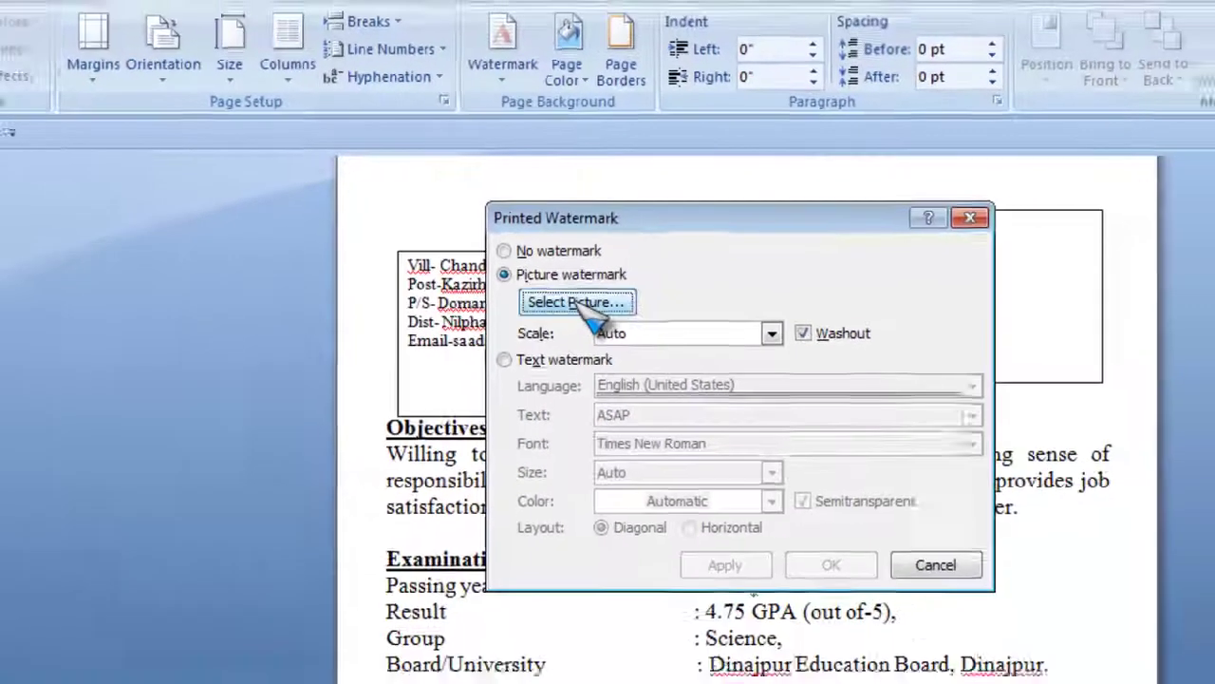
# Step: Select the JPEG image named download from the Desktop and apply it as a washed-out picture watermark with Auto scale
pyautogui.click(762, 393)
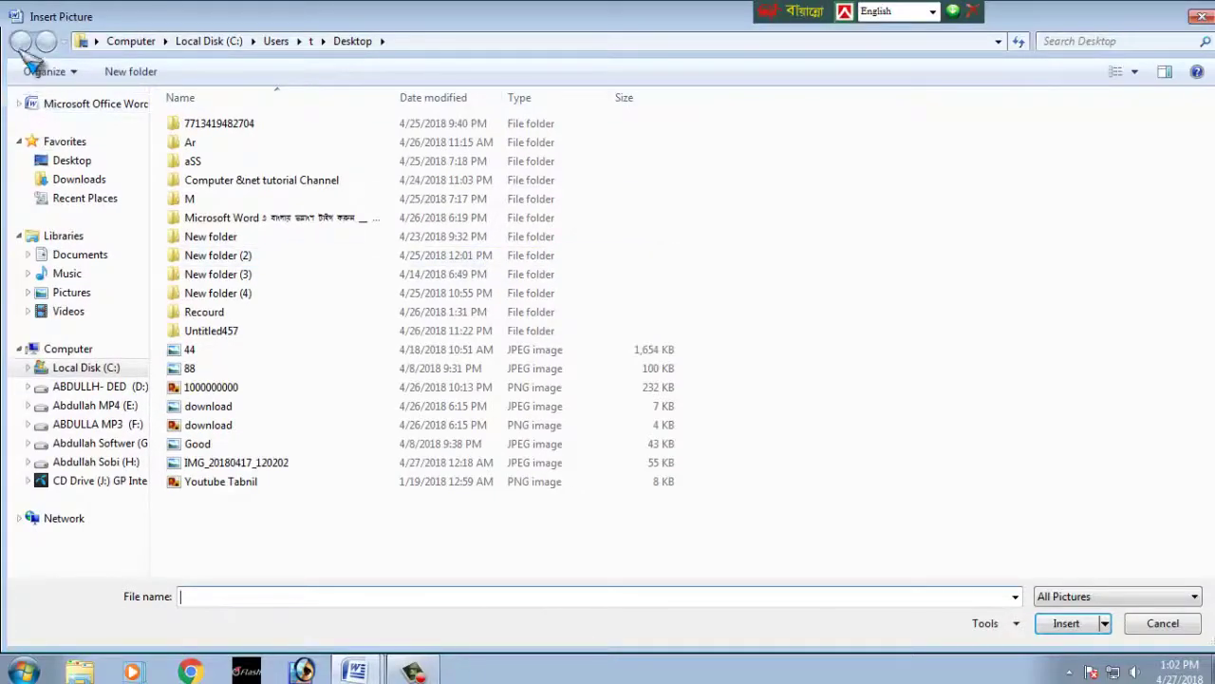
pyautogui.click(81, 161)
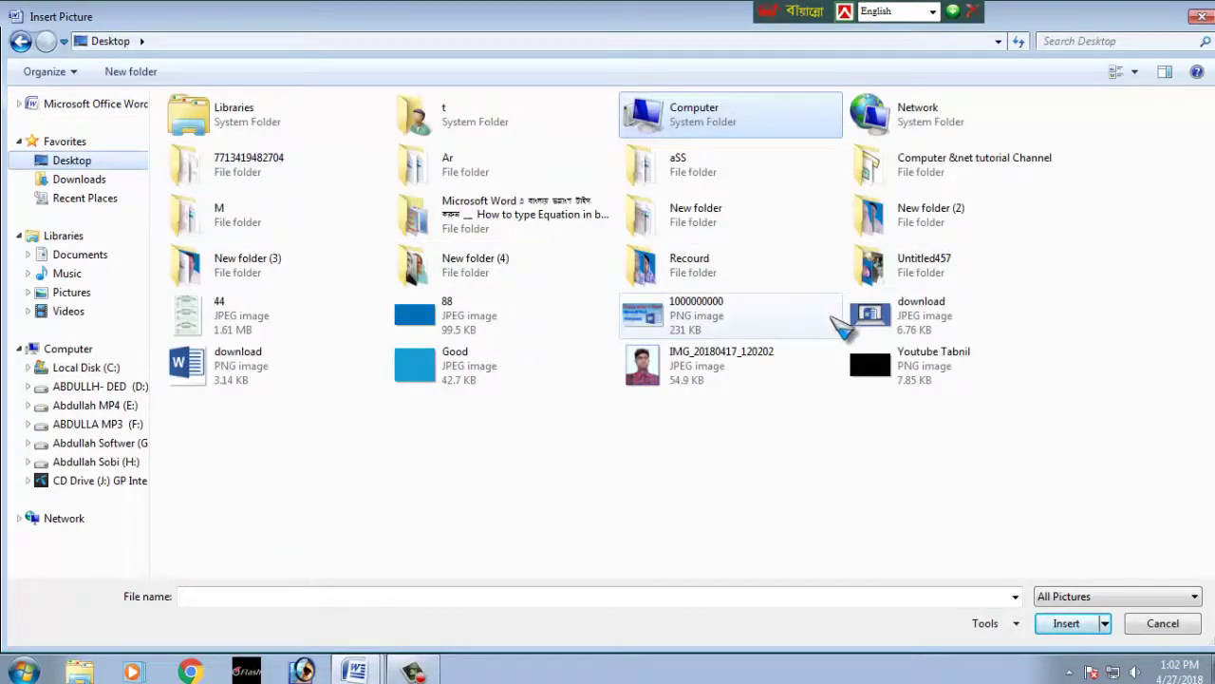
pyautogui.click(263, 361)
pyautogui.doubleClick(903, 334)
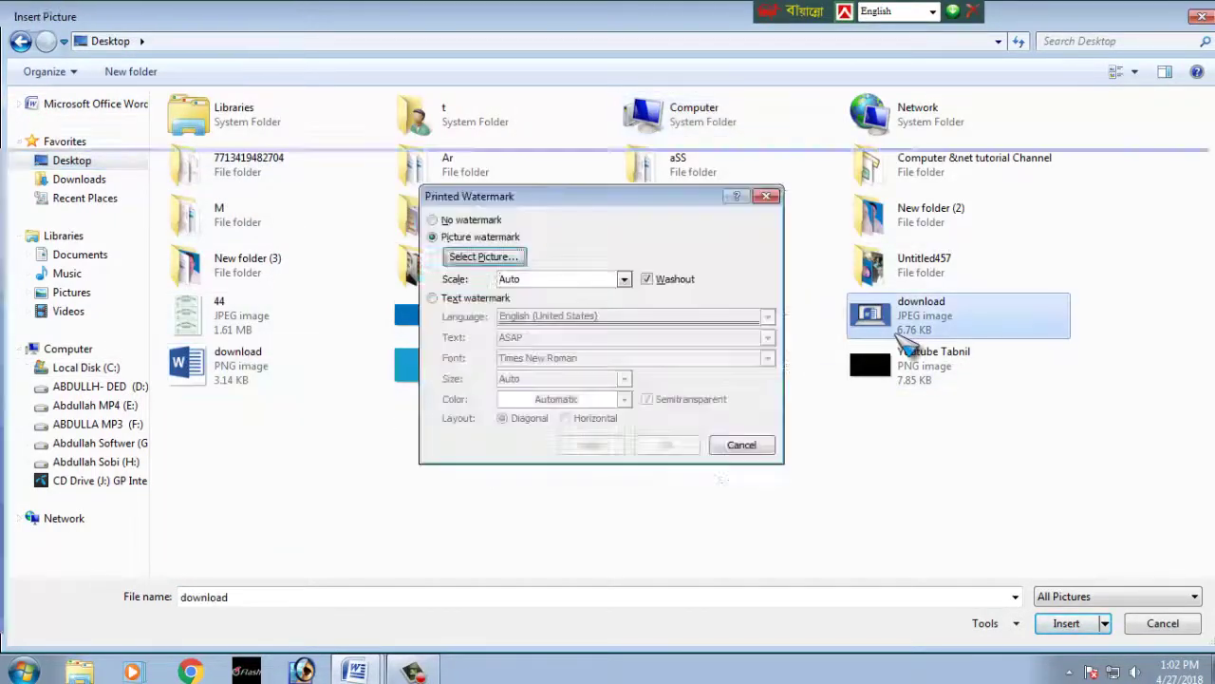
pyautogui.moveTo(574, 204); pyautogui.dragTo(662, 209)
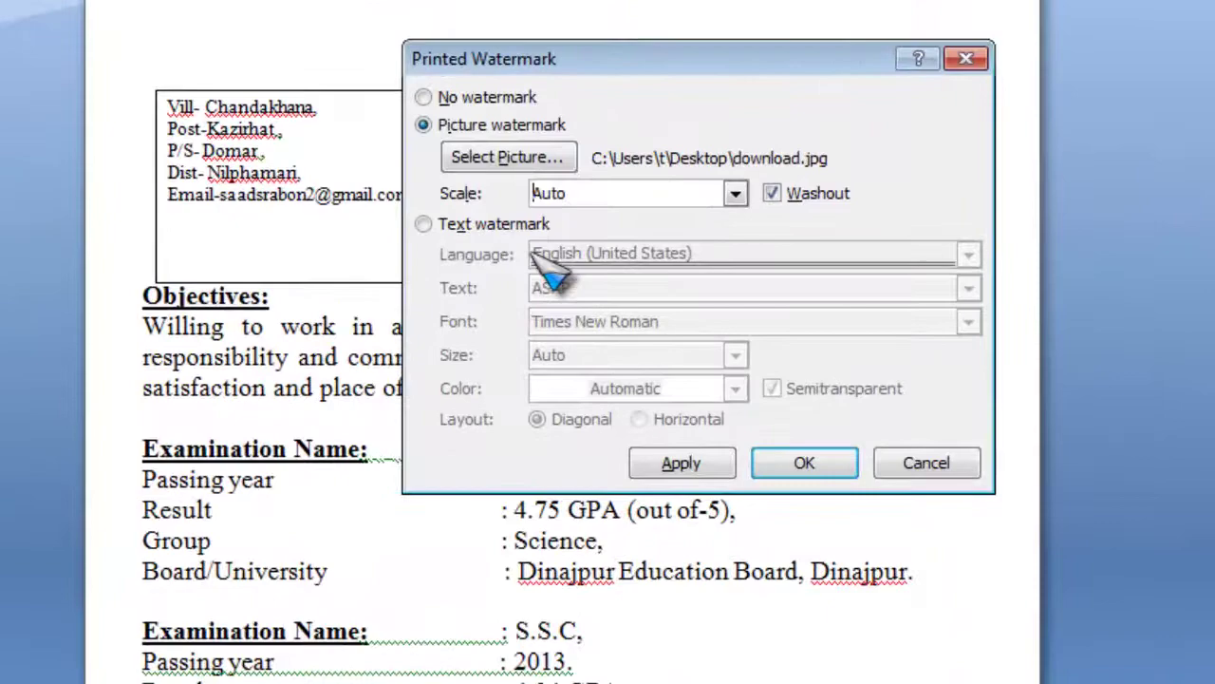
pyautogui.click(696, 464)
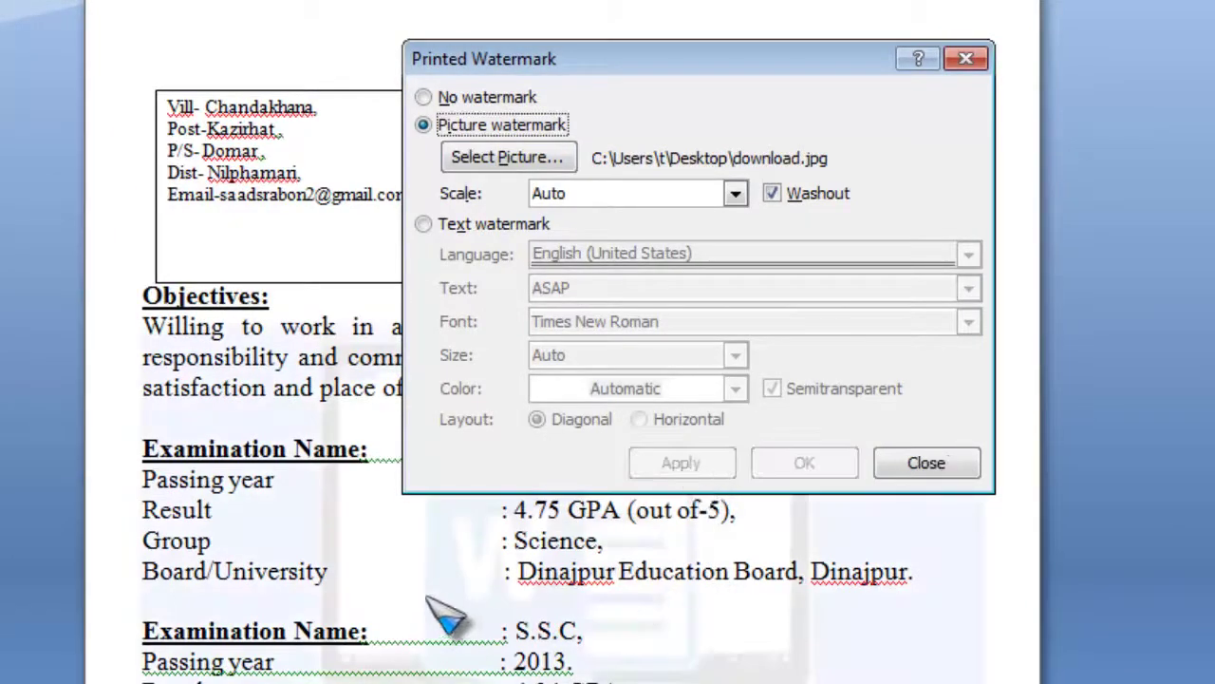
# Step: Turn off Washout for the picture watermark, apply the change and close the watermark settings
pyautogui.moveTo(750, 59); pyautogui.dragTo(128, 88)
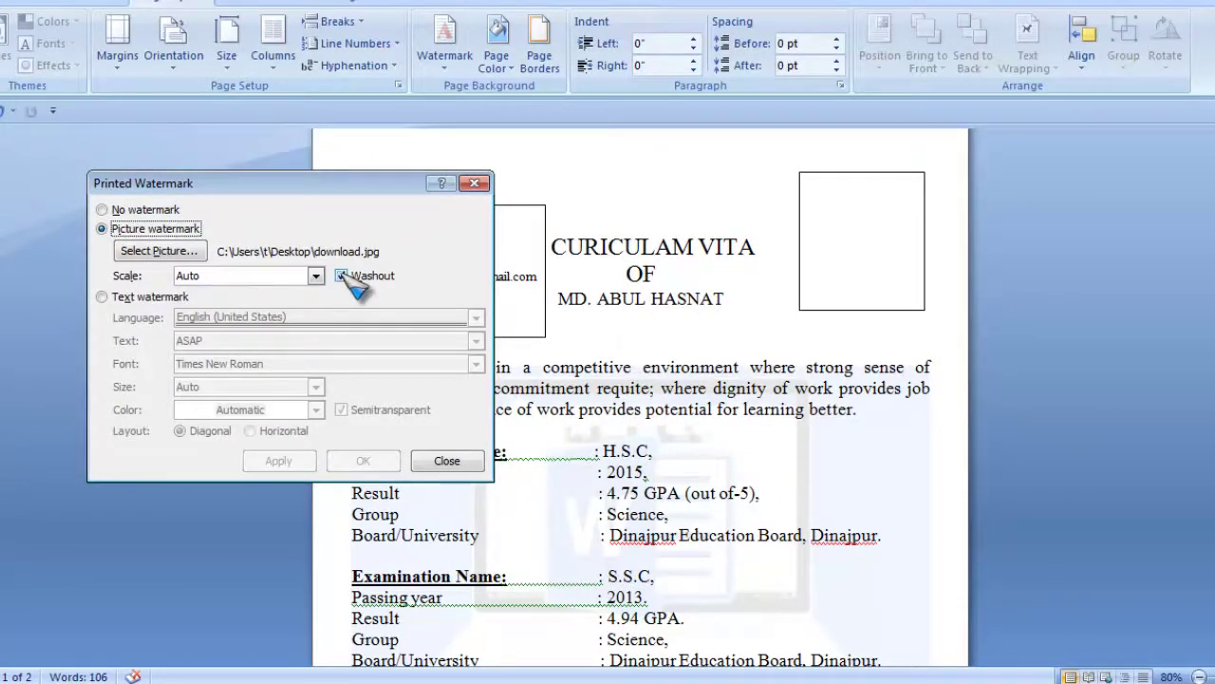
pyautogui.click(342, 275)
pyautogui.click(285, 460)
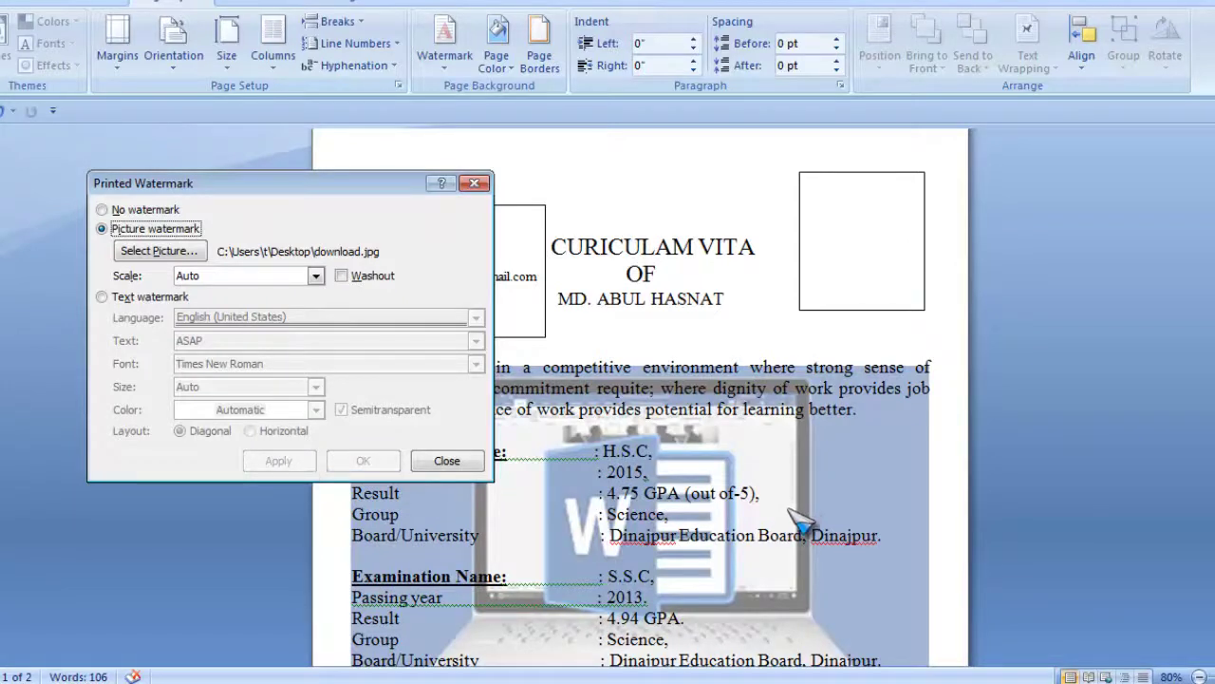
pyautogui.moveTo(368, 196); pyautogui.dragTo(507, 191)
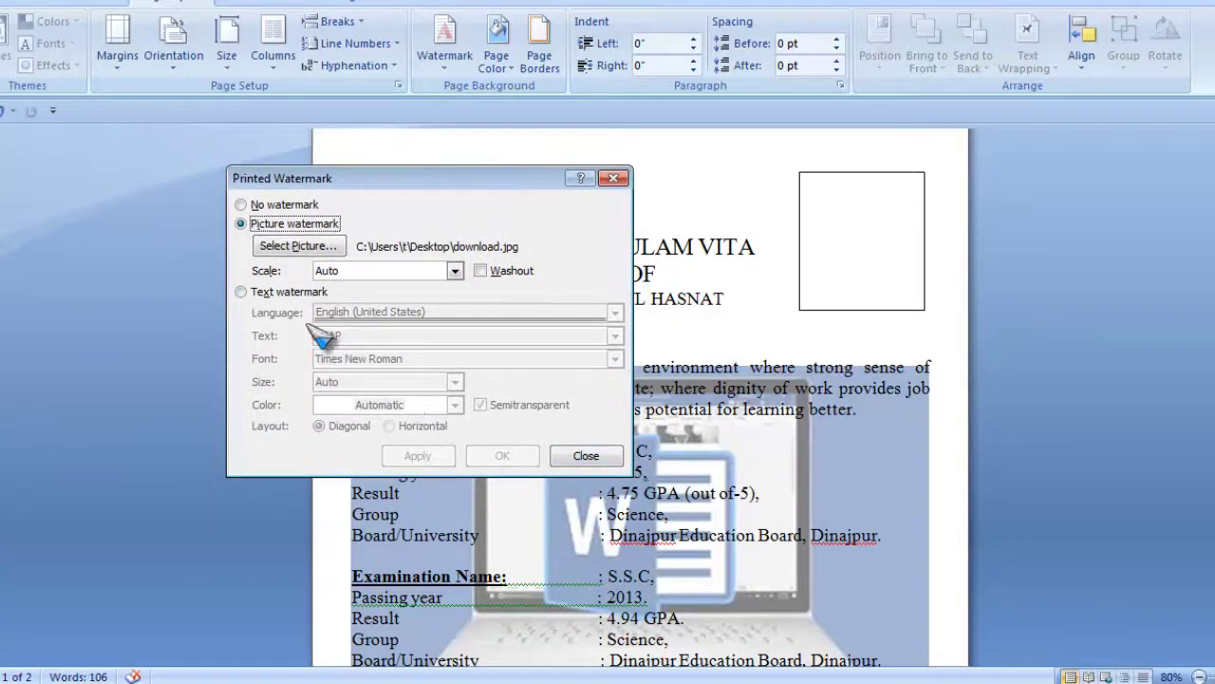
pyautogui.click(586, 456)
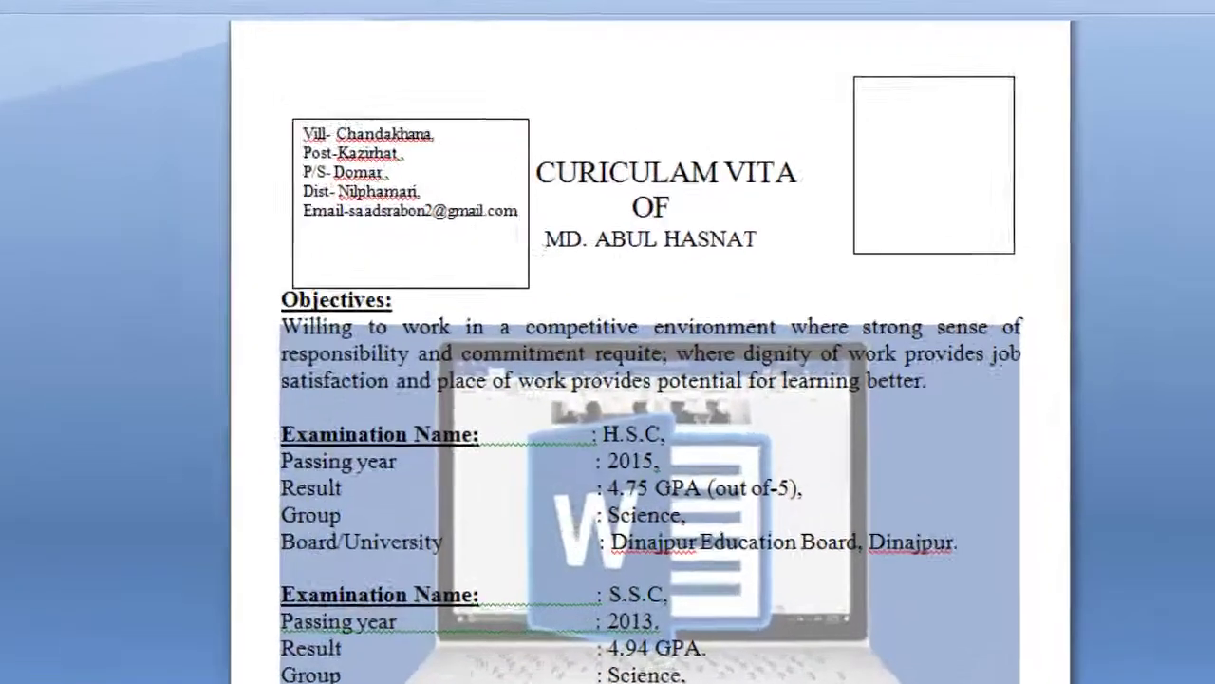
# Step: Remove the picture watermark from the CV
pyautogui.click(444, 55)
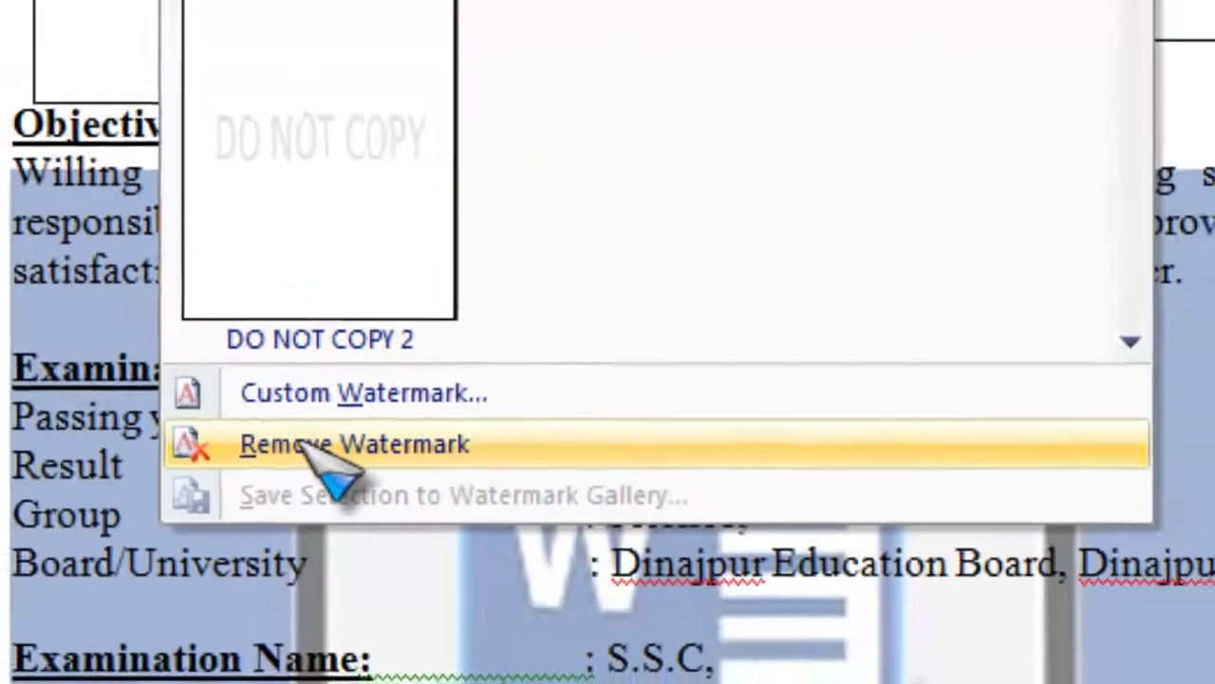
pyautogui.click(285, 439)
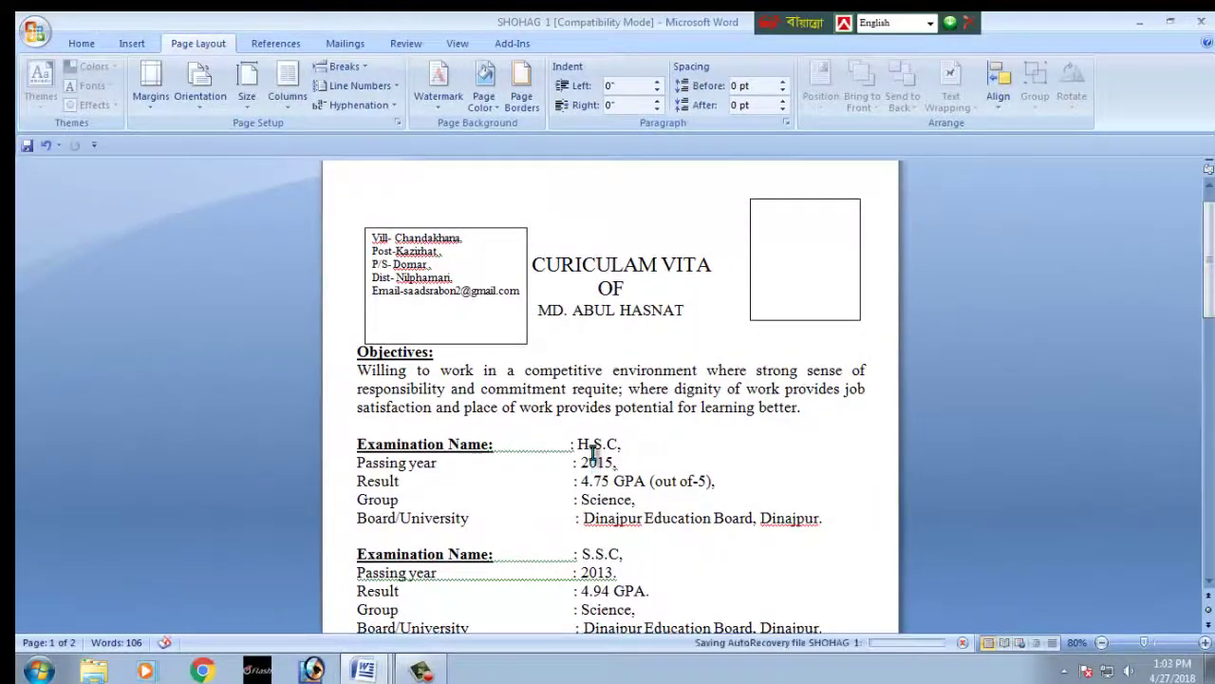
# Step: Set up a custom text watermark for the CV with the text "Tutorial Channel all Program"
pyautogui.click(450, 107)
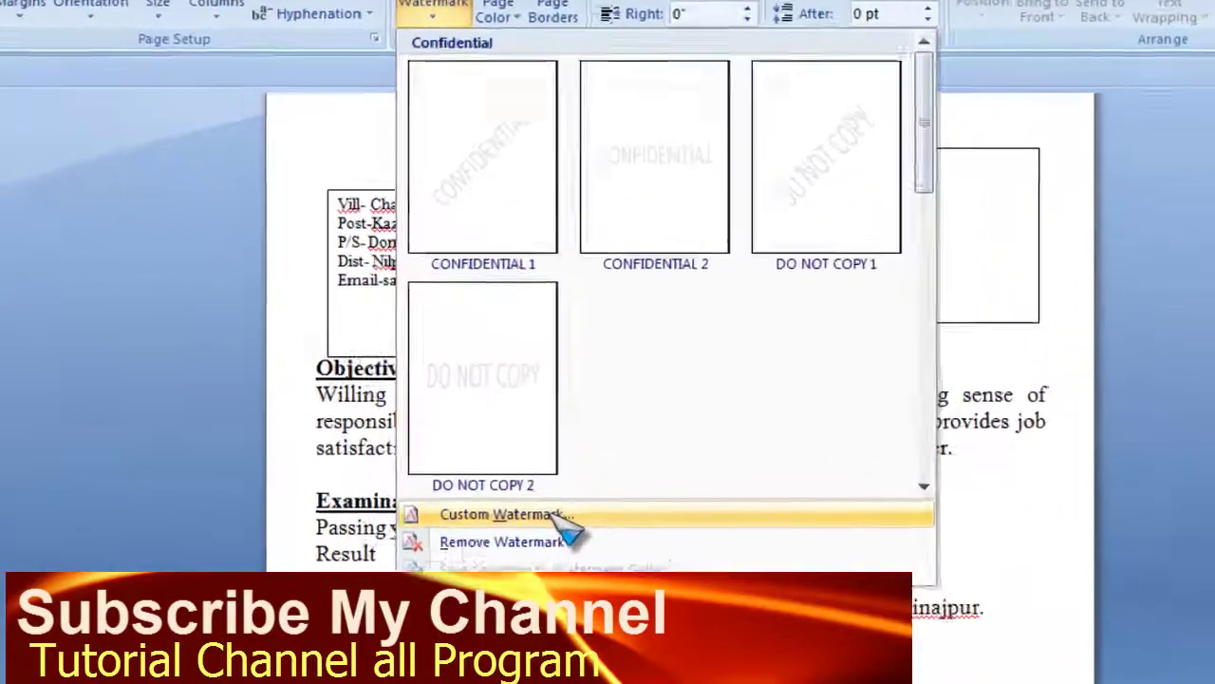
pyautogui.click(530, 460)
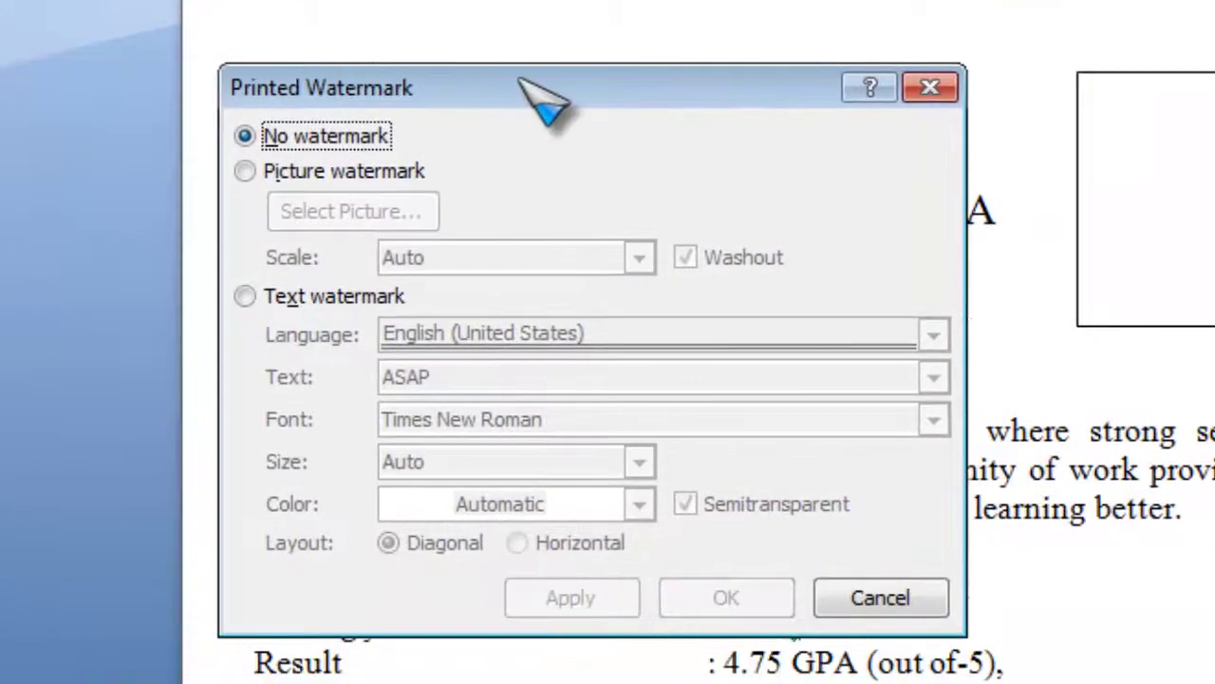
pyautogui.moveTo(553, 84); pyautogui.dragTo(572, 83)
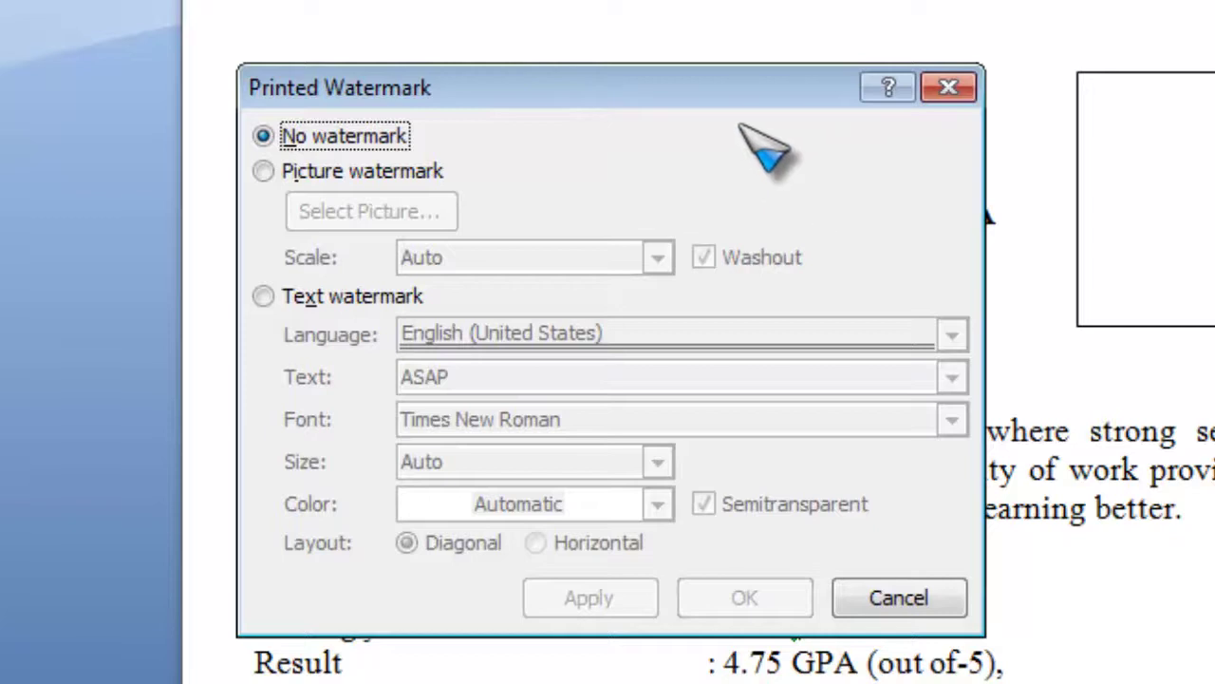
pyautogui.moveTo(762, 89); pyautogui.dragTo(975, 175)
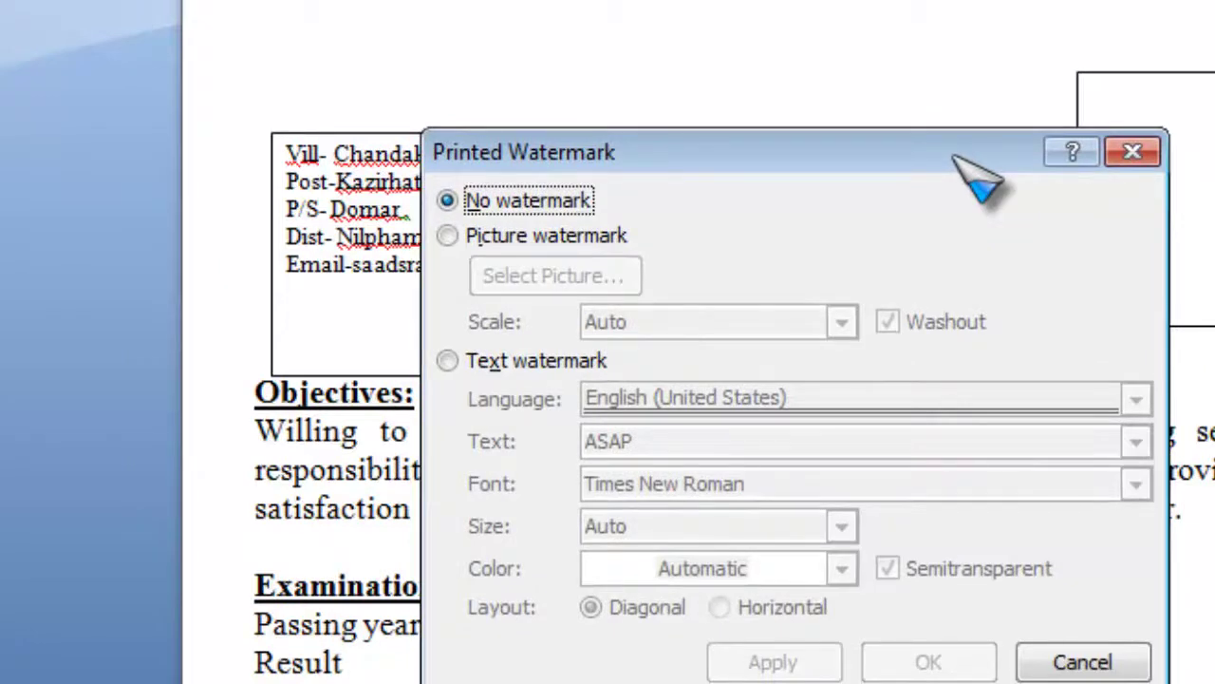
pyautogui.click(447, 361)
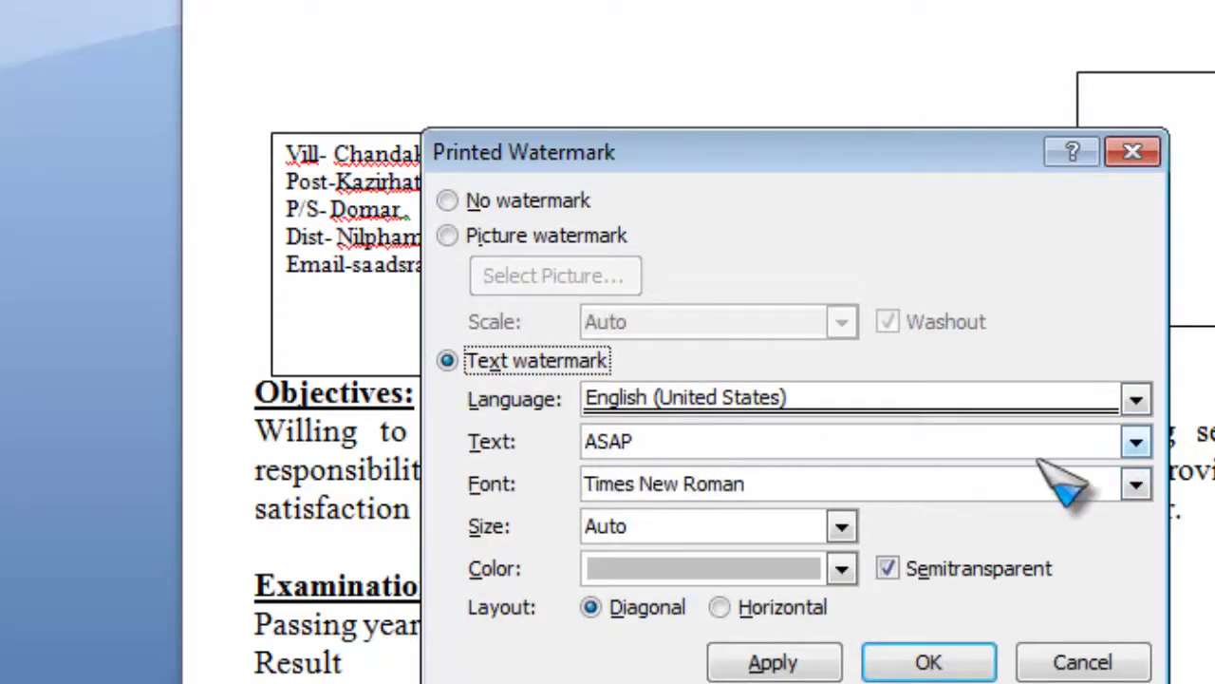
pyautogui.click(957, 447)
pyautogui.moveTo(633, 439); pyautogui.dragTo(557, 437)
pyautogui.click(671, 437)
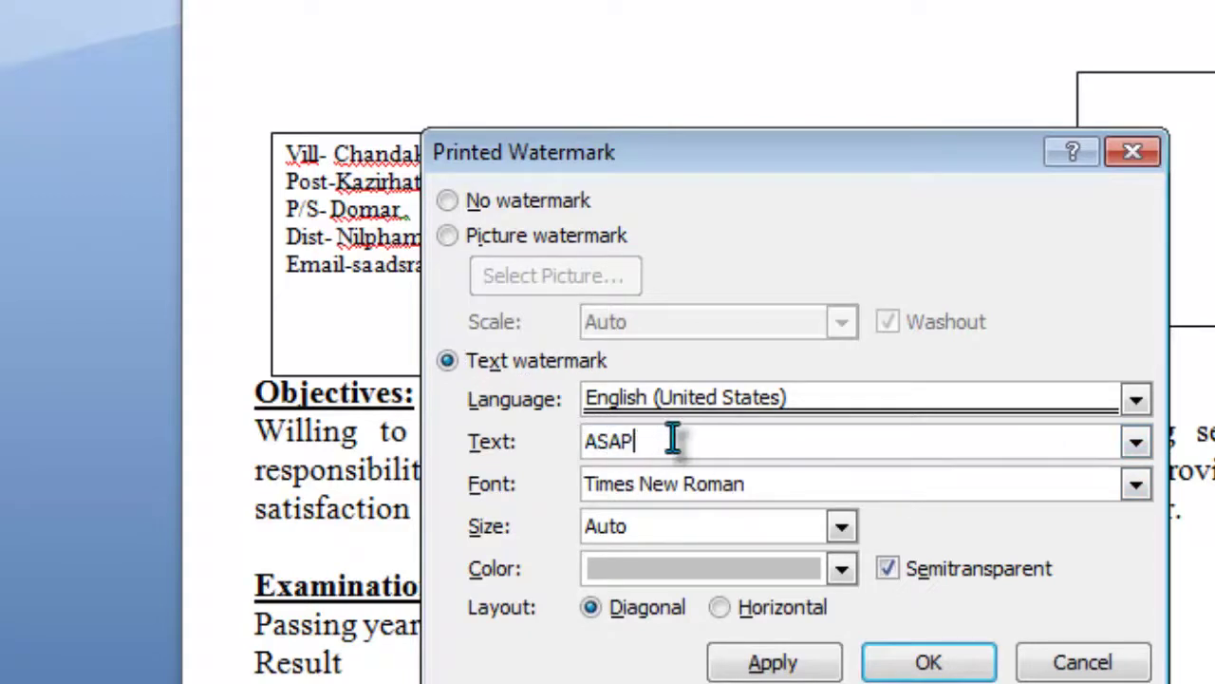
pyautogui.moveTo(671, 436); pyautogui.dragTo(570, 447)
pyautogui.press('BackSpace')
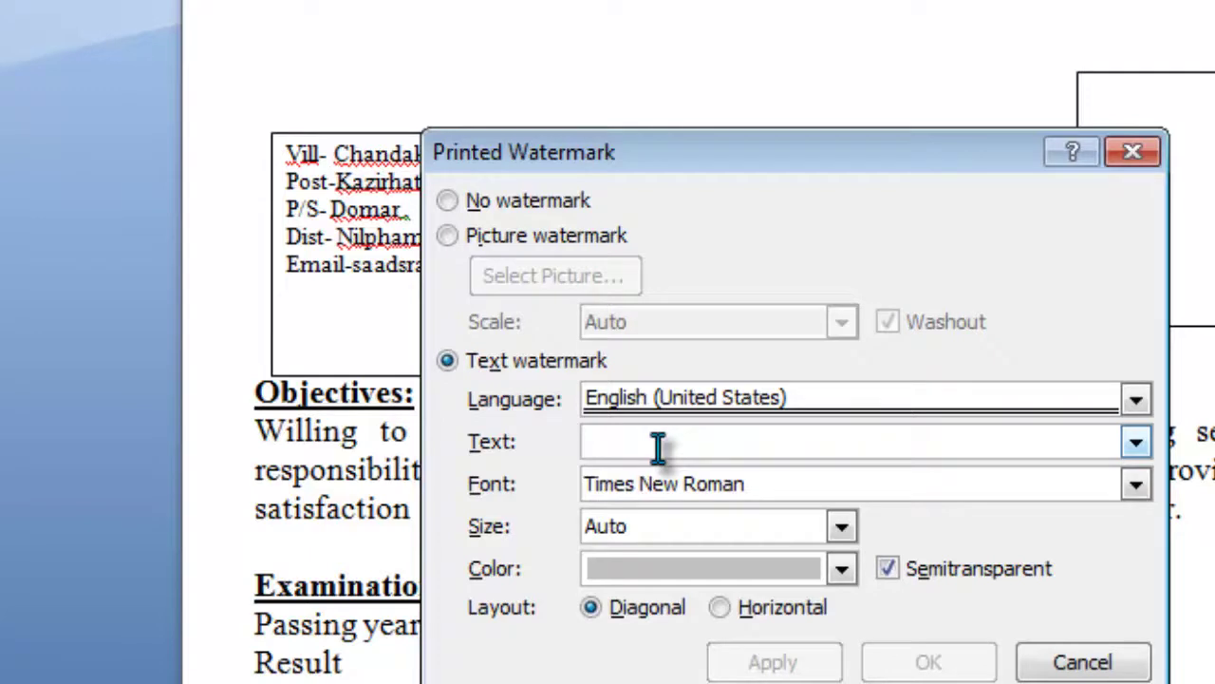
pyautogui.write('Tutorial Channel all Program')
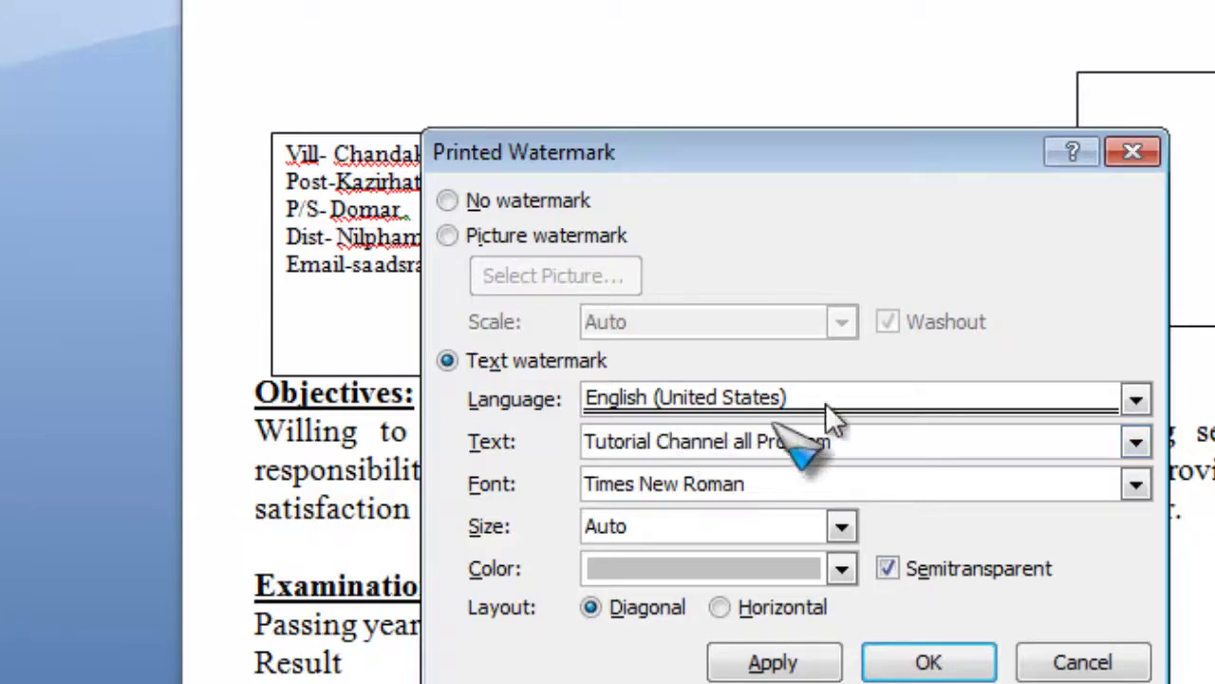
# Step: Set the text watermark's color to the standard dark blue and apply it to the document
pyautogui.click(779, 574)
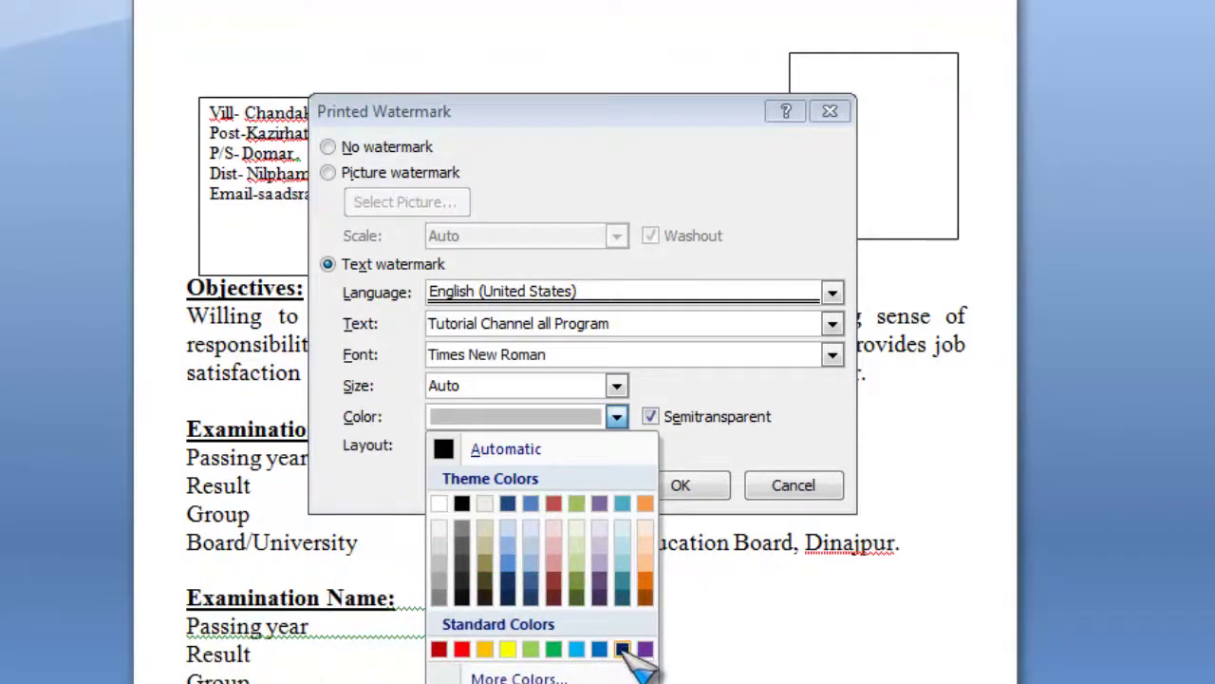
pyautogui.click(624, 650)
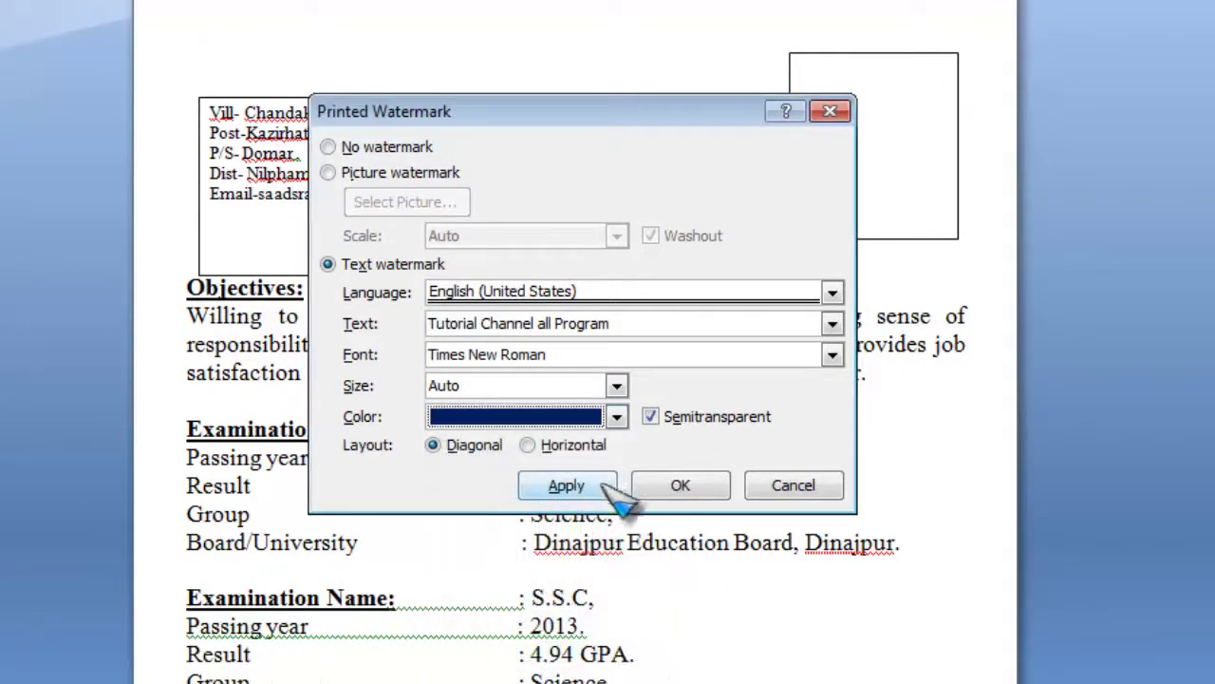
pyautogui.click(567, 486)
pyautogui.moveTo(652, 114); pyautogui.dragTo(197, 83)
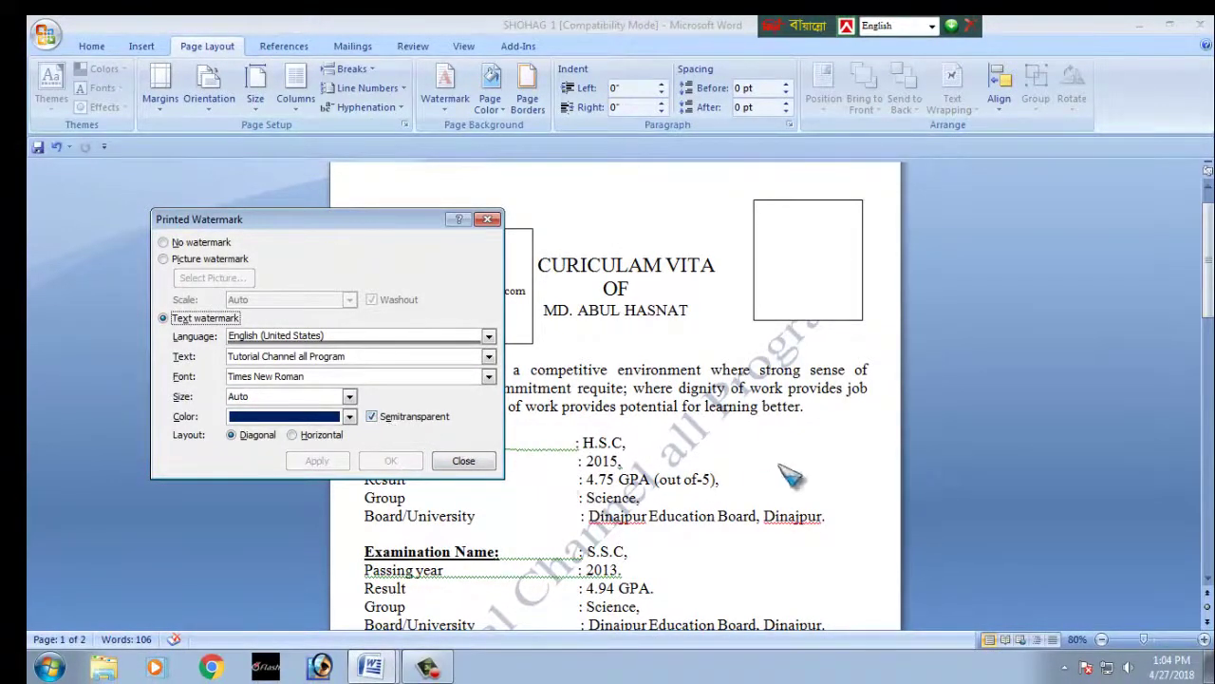
# Step: Turn off Semitransparent and apply a Horizontal layout to the text watermark, closing the settings when done
pyautogui.click(373, 417)
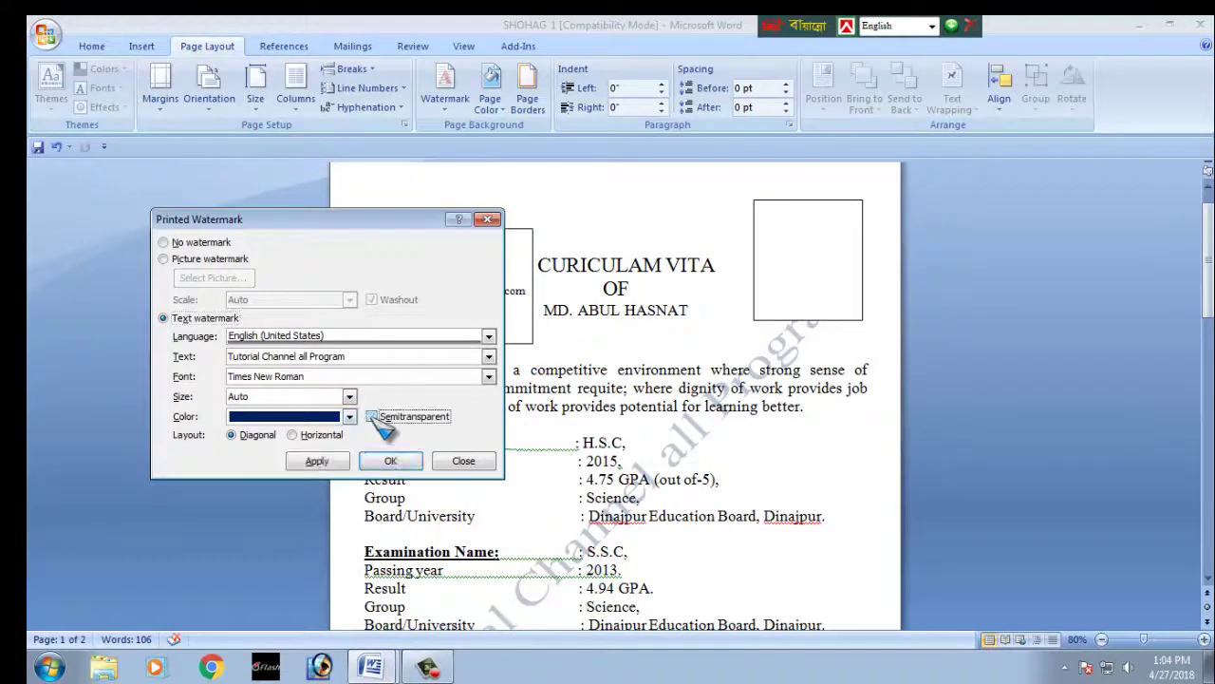
pyautogui.click(323, 461)
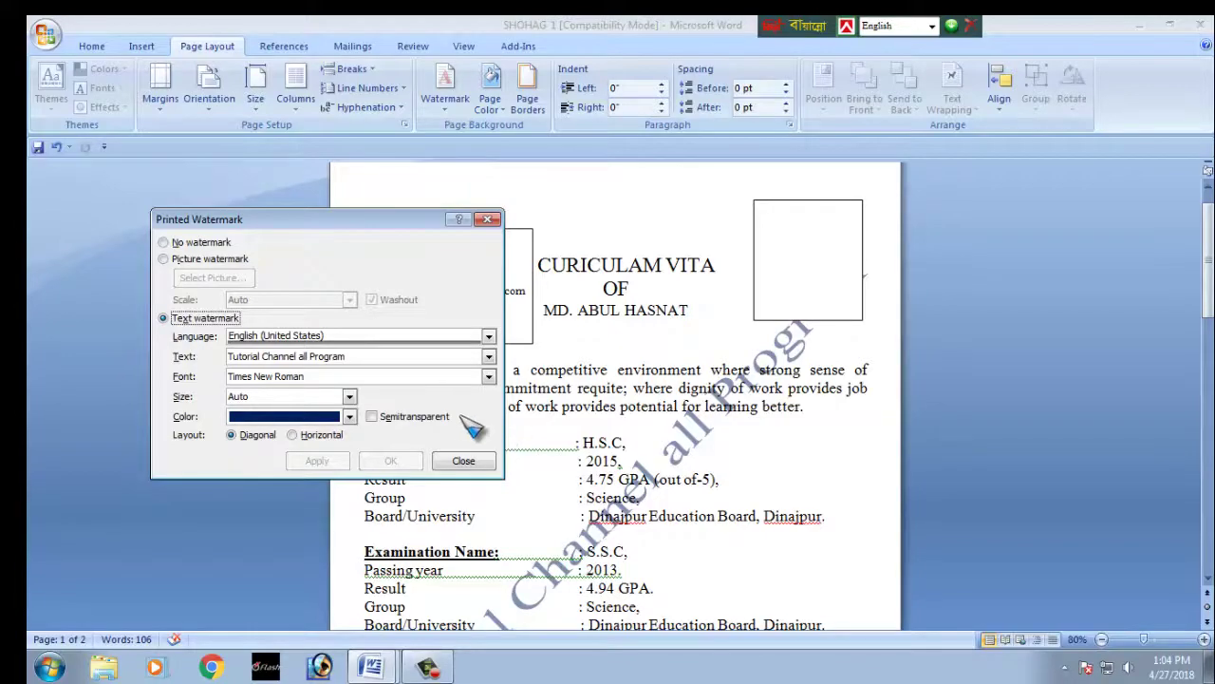
pyautogui.click(314, 433)
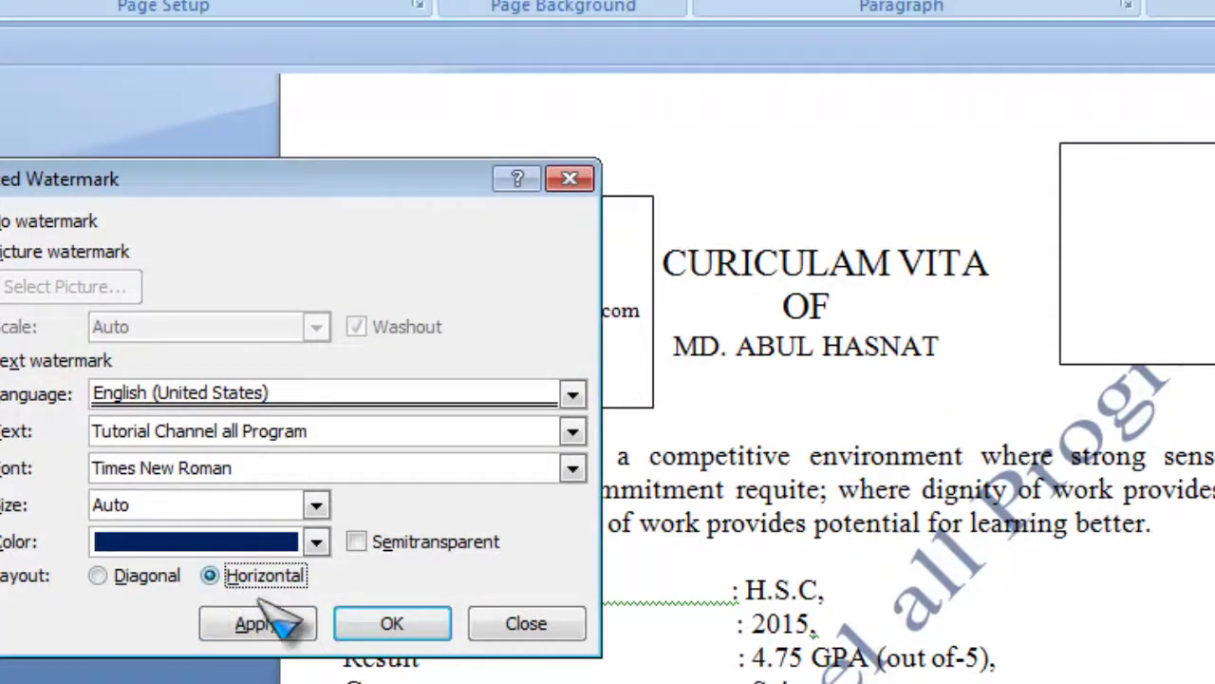
pyautogui.click(257, 623)
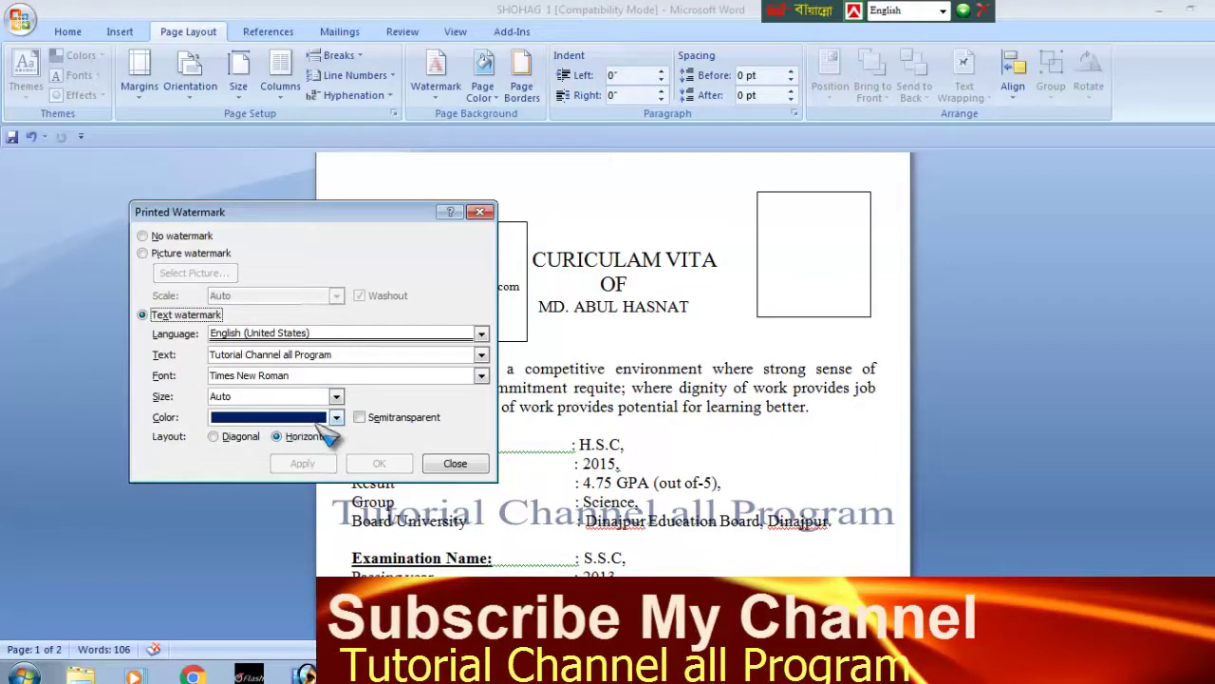
pyautogui.click(455, 464)
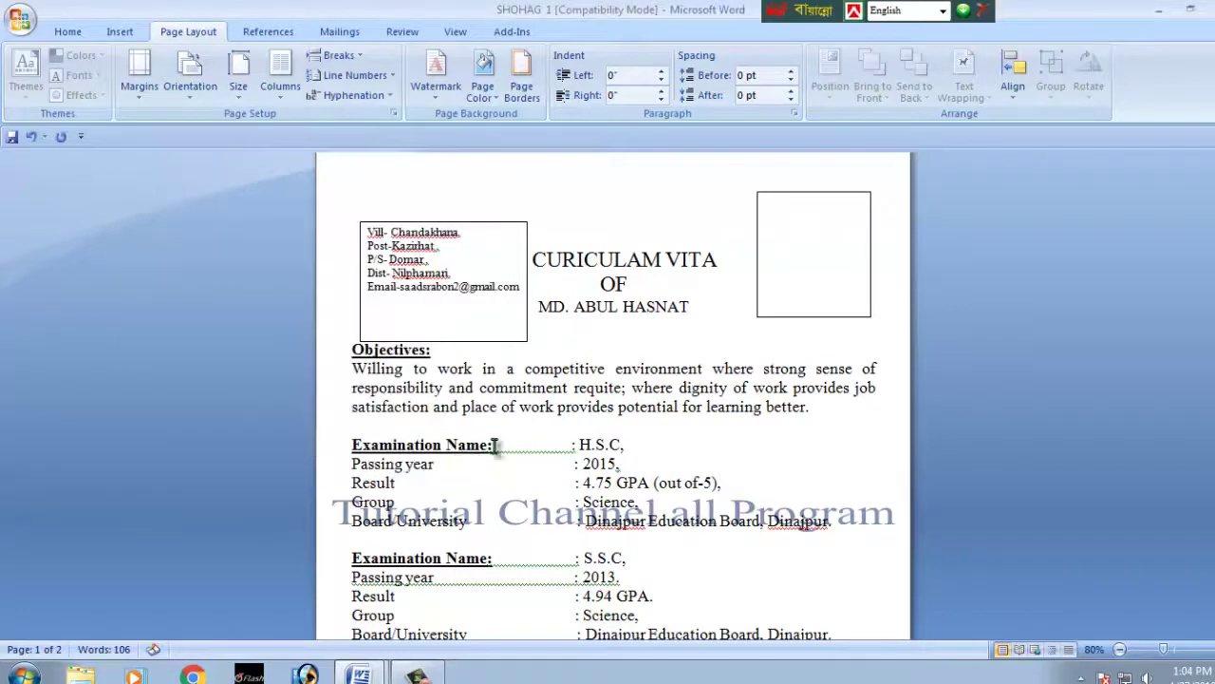